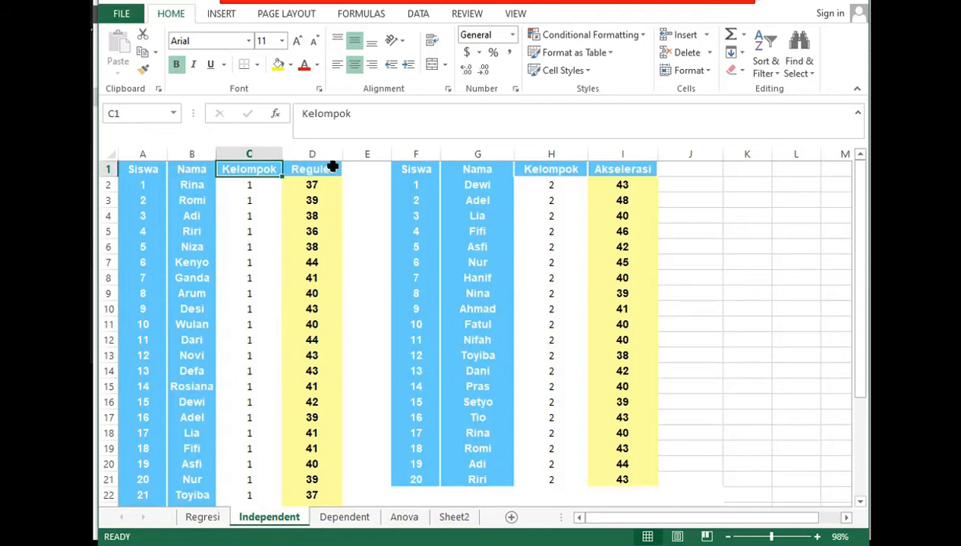
Step: Examine how the Kelompok codes relate to the Reguler and Akselerasi scores on the Independent sheet
left_click(329, 168)
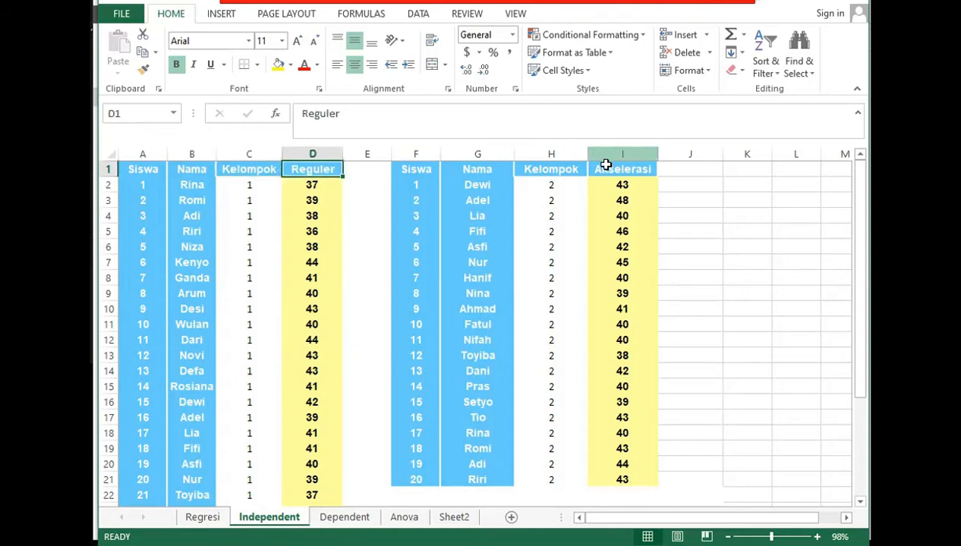
left_click(636, 169)
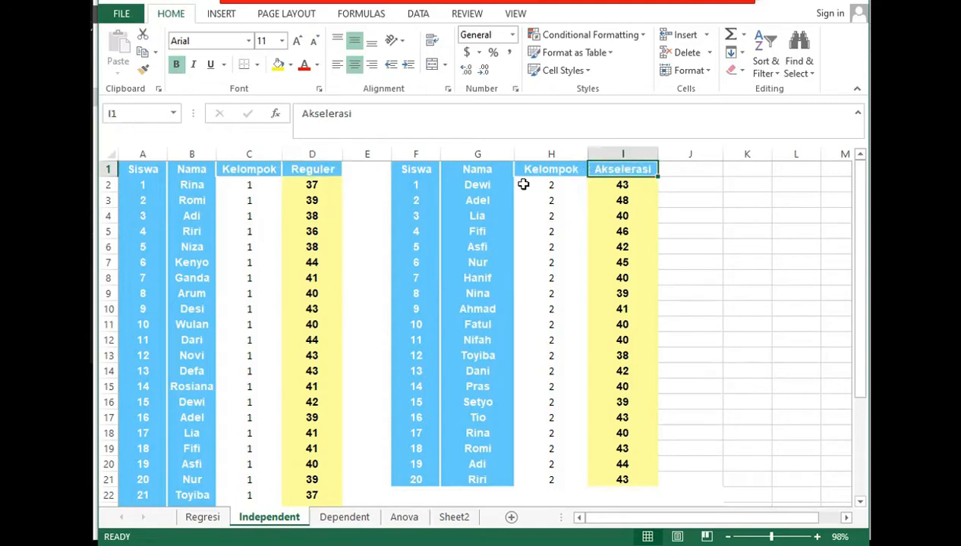
left_click(326, 169)
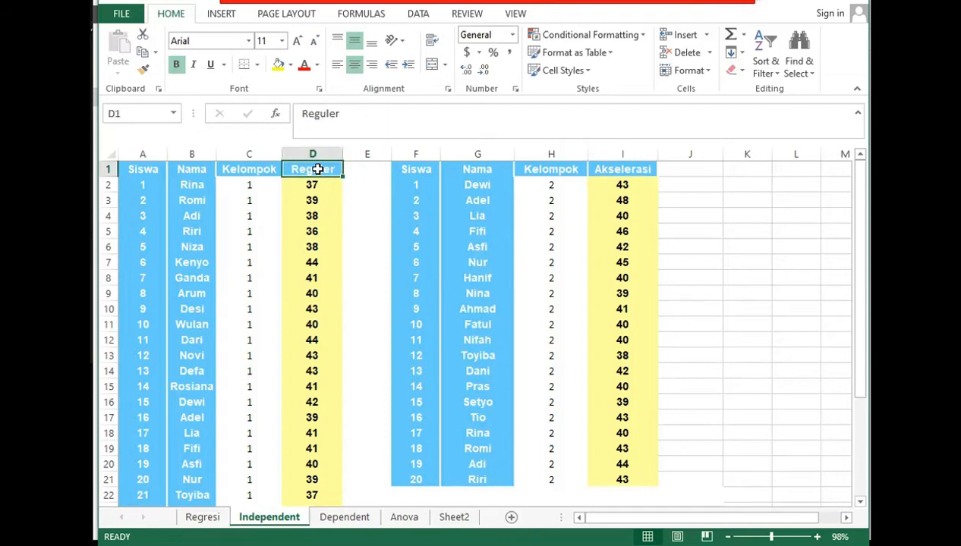
left_click(265, 171)
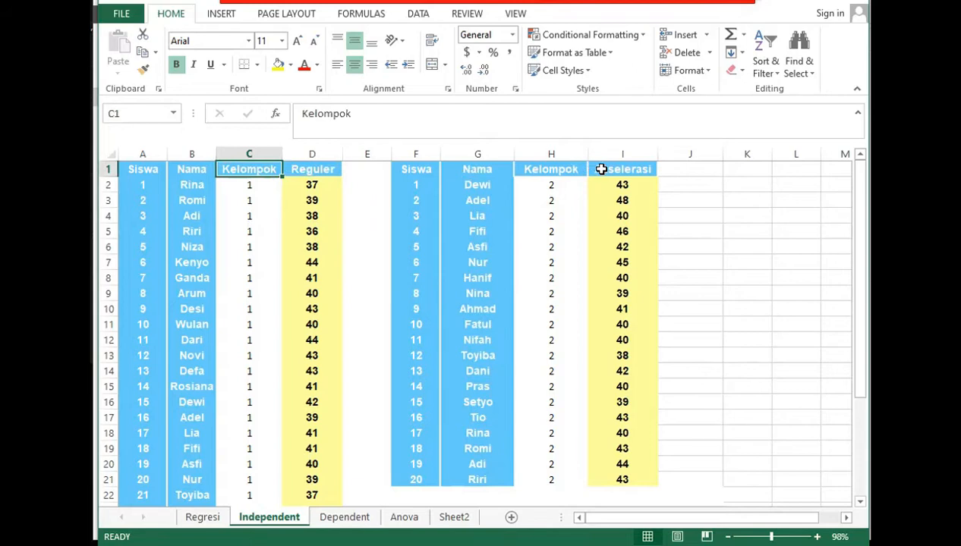
left_click(645, 169)
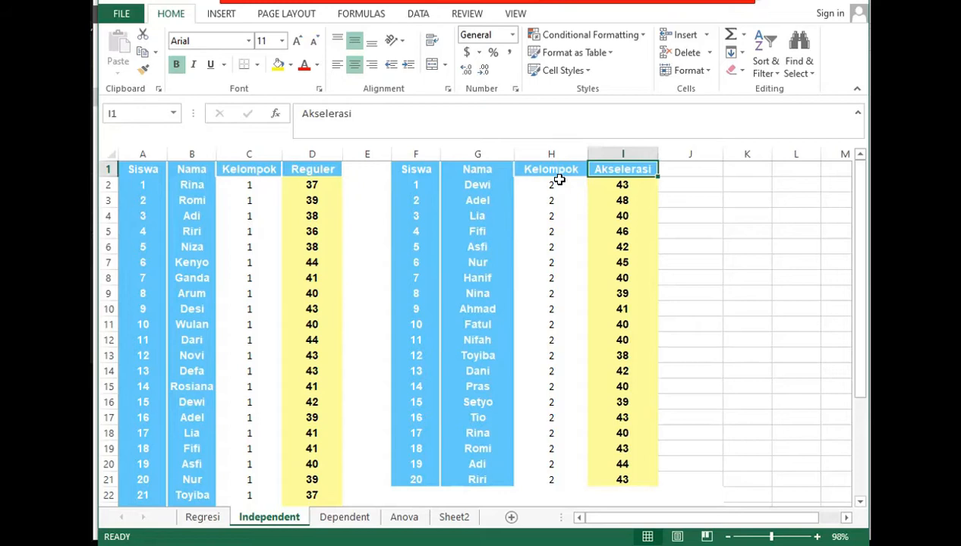
left_click(558, 180)
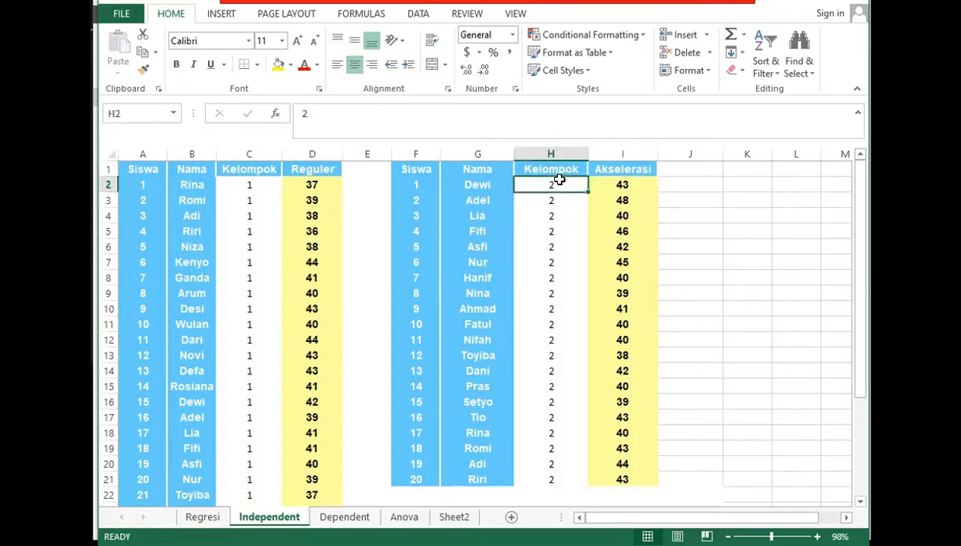
left_click(196, 186)
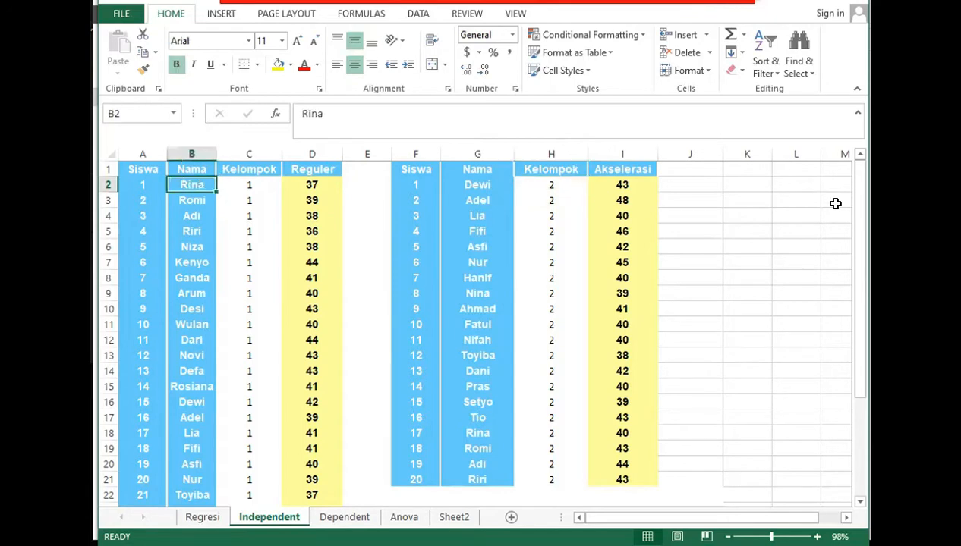
mouse_move(858, 215)
left_mouse_down()
mouse_move(858, 360)
mouse_move(851, 197)
left_mouse_up()
left_click(694, 233)
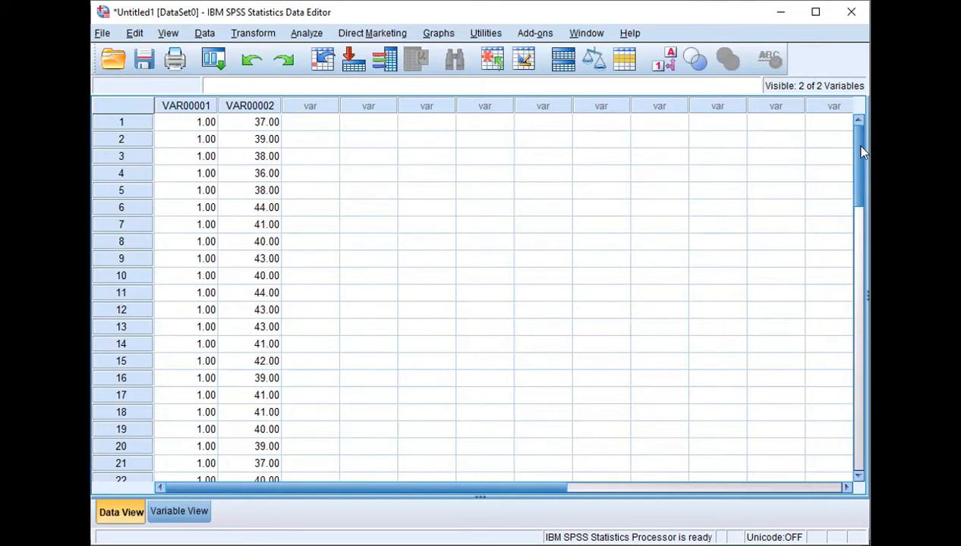
Step: Rename the two pasted variables in the SPSS dataset as X and Y
left_click_drag(861, 155, 844, 77)
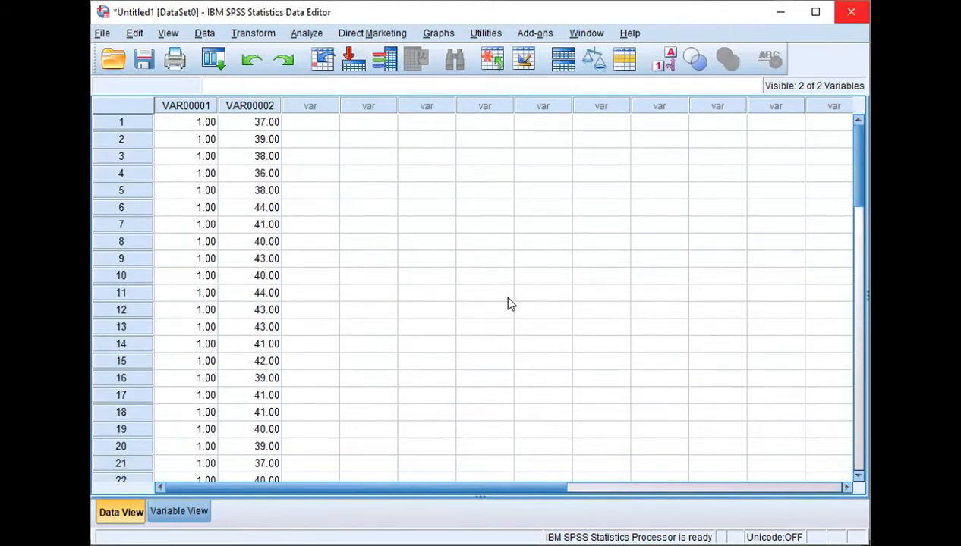
left_click(181, 512)
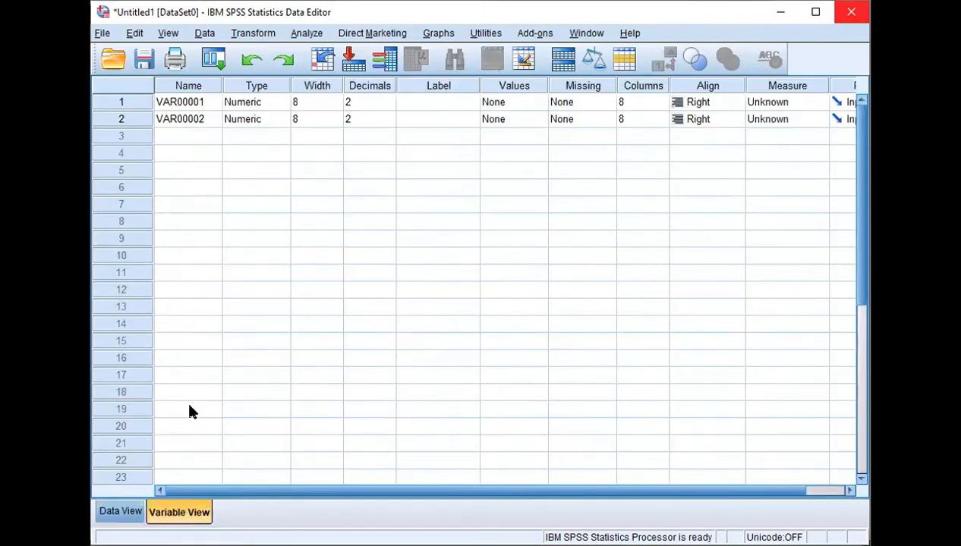
left_click(199, 106)
type("X")
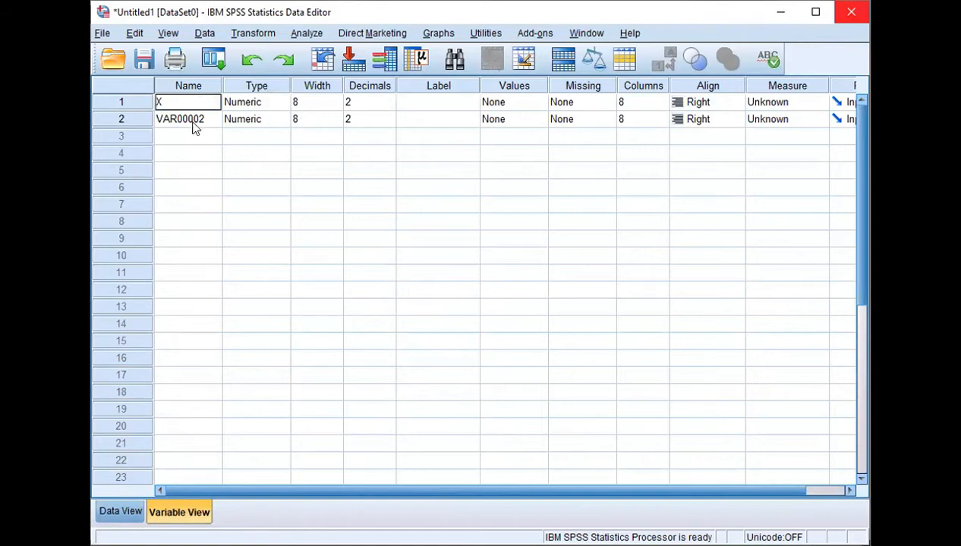
left_click(193, 121)
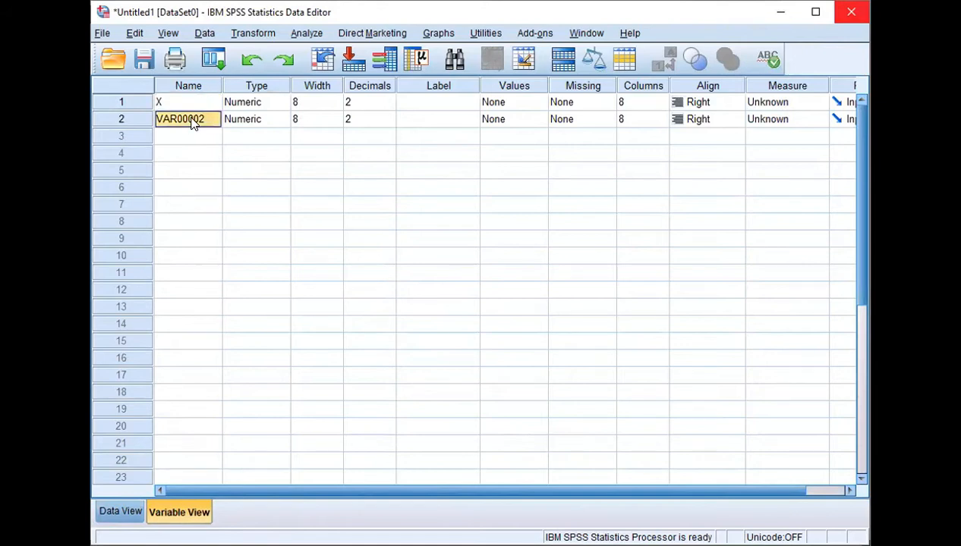
type("Y")
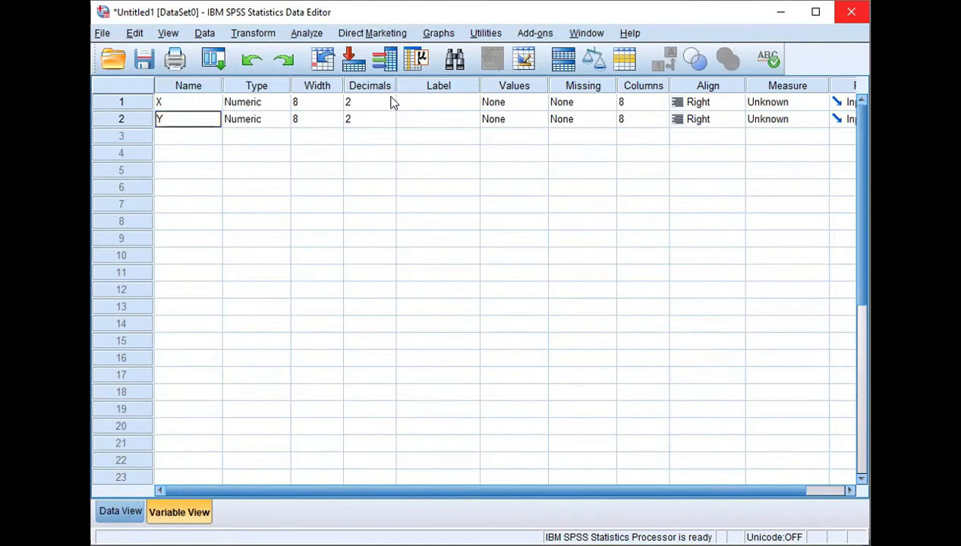
Step: Label variable X as Kelas and variable Y as Nilai
left_click(426, 104)
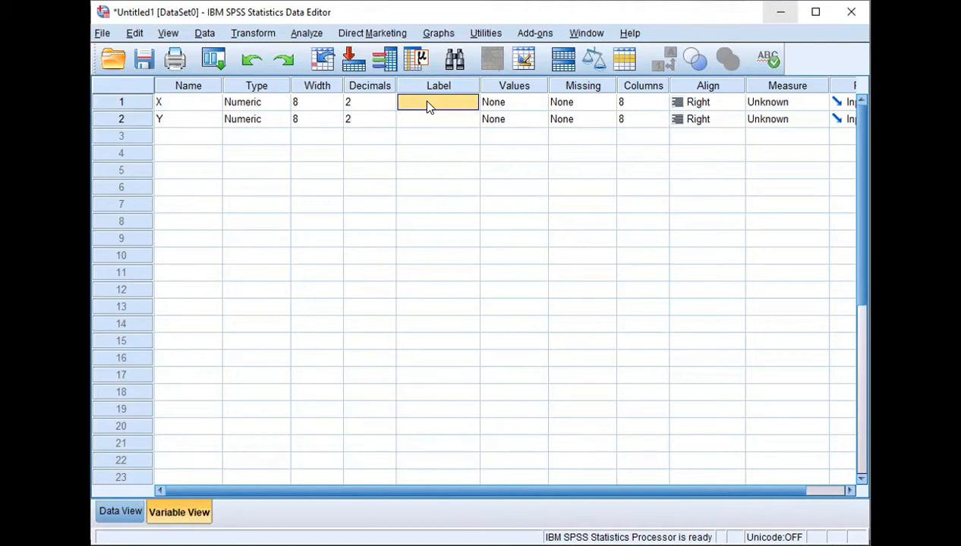
left_click(426, 102)
type("Kelas")
left_click(418, 119)
left_click(419, 116)
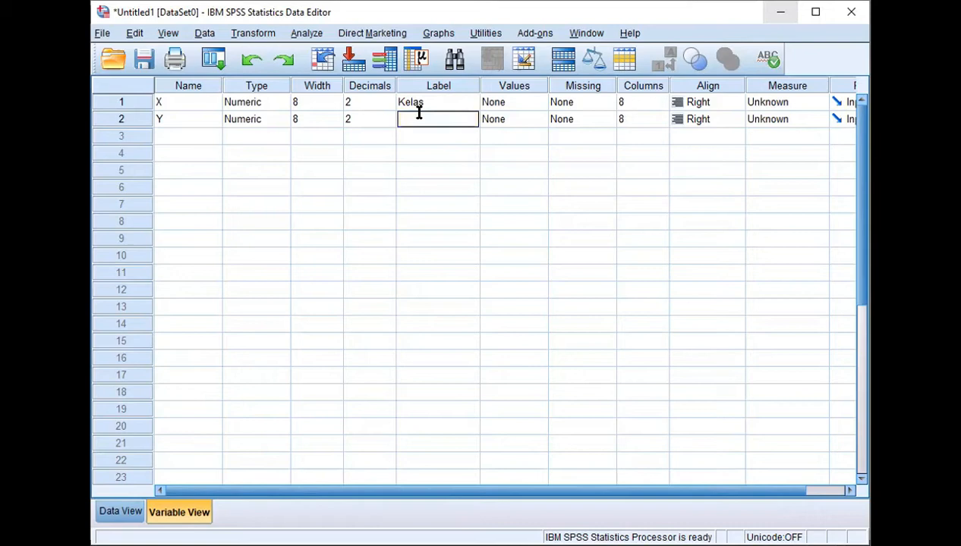
type("Nilai")
Step: Open the value labels of variable X and add the label Reguler for value 1
left_click(537, 106)
left_click(538, 104)
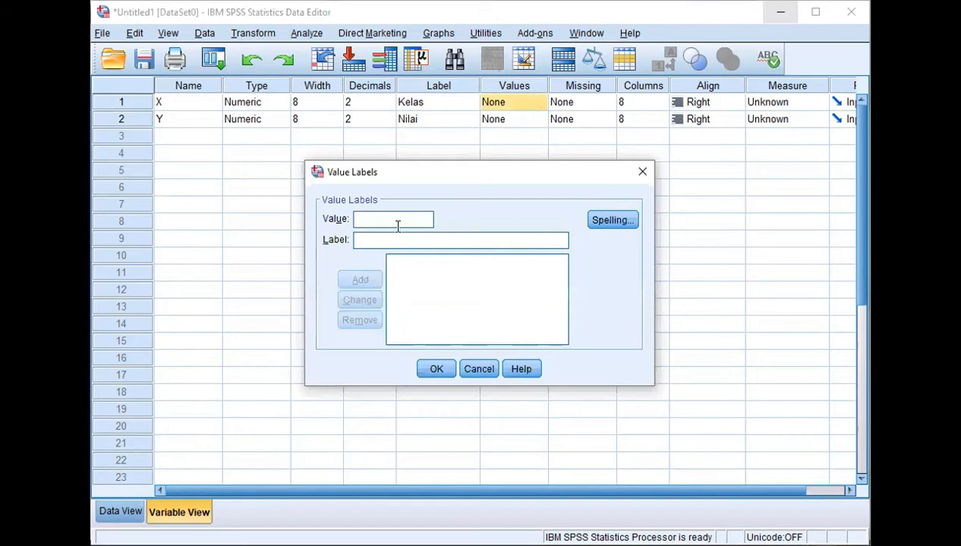
type("1")
left_click(393, 239)
type("Reguler")
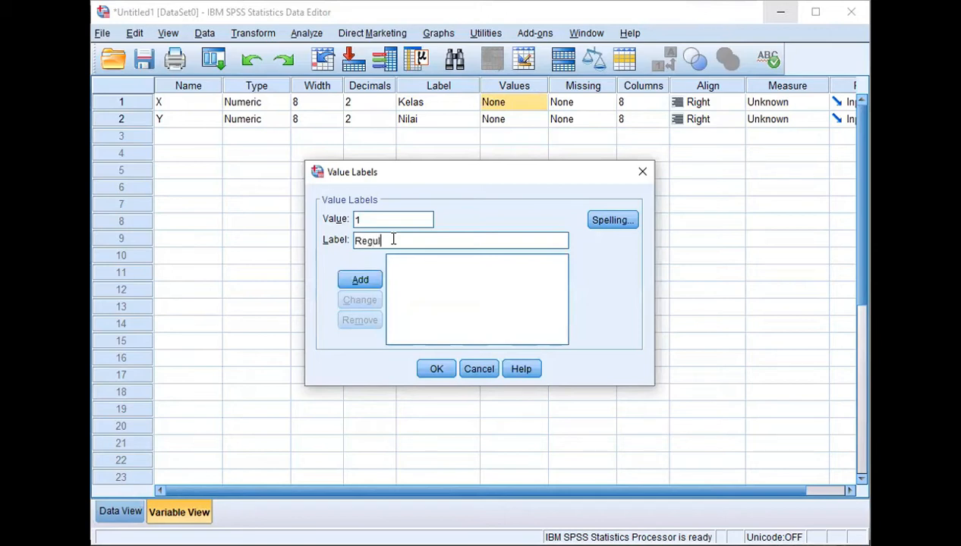
left_click(357, 281)
Step: Add the label Akselerasi for value 2 of variable X and apply the value labels
type("2")
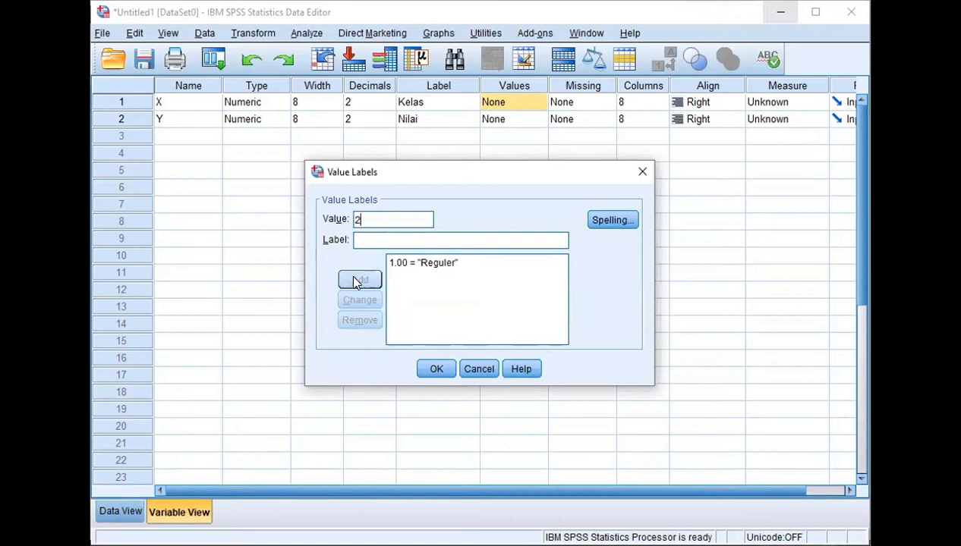
left_click(376, 239)
type("Ak")
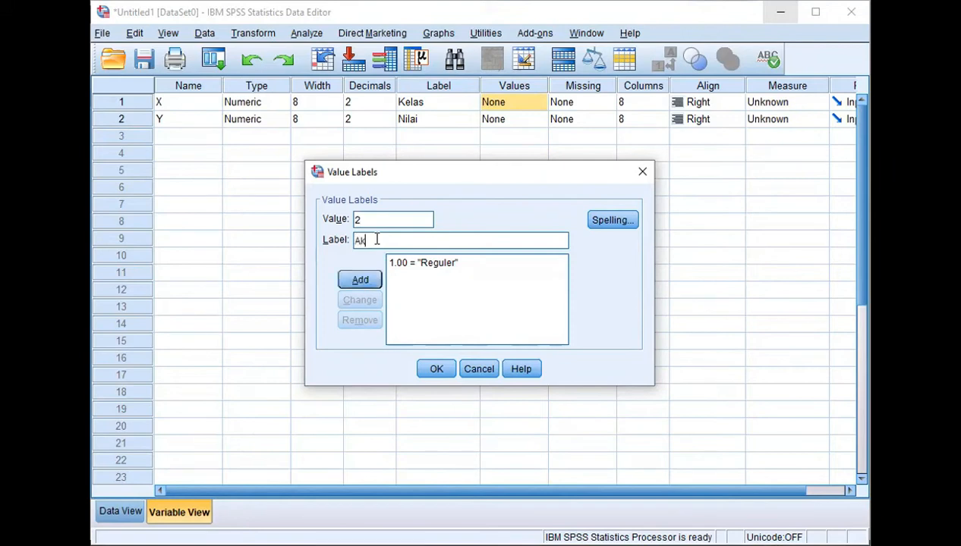
type("selerasi")
left_click(369, 280)
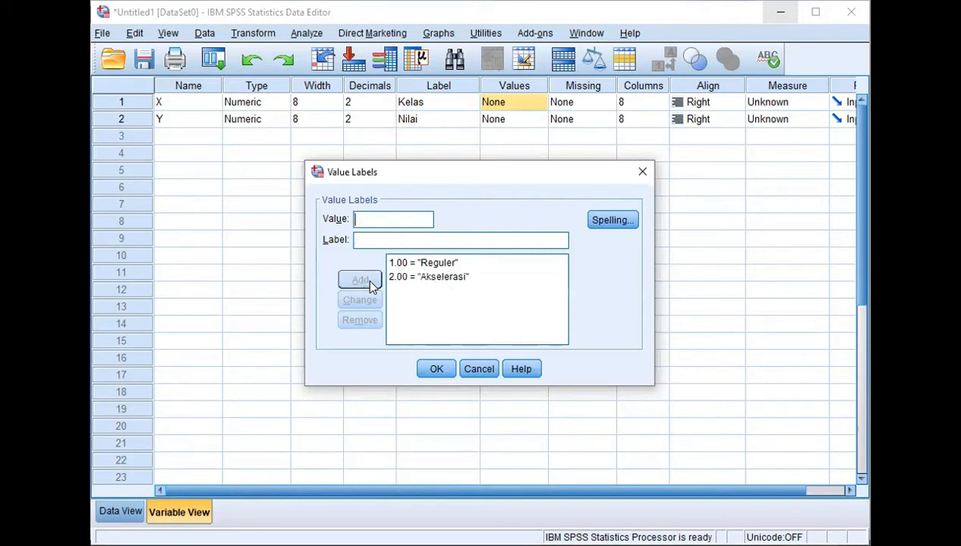
left_click(436, 369)
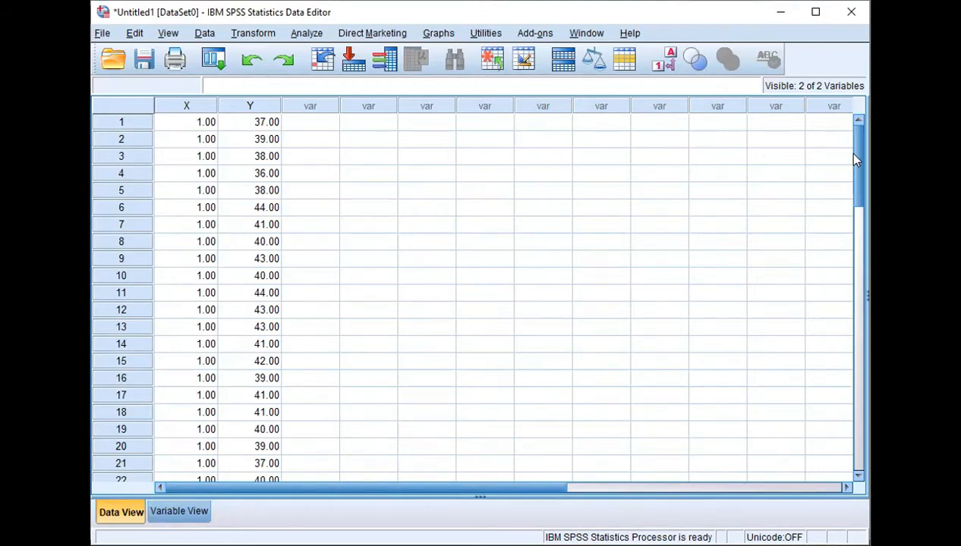
left_click_drag(856, 161, 852, 265)
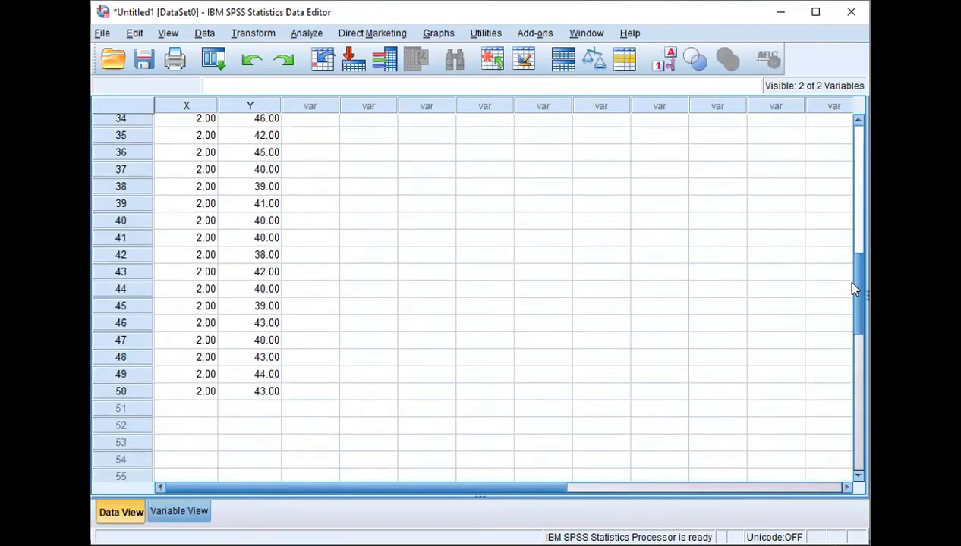
left_click_drag(853, 287, 860, 150)
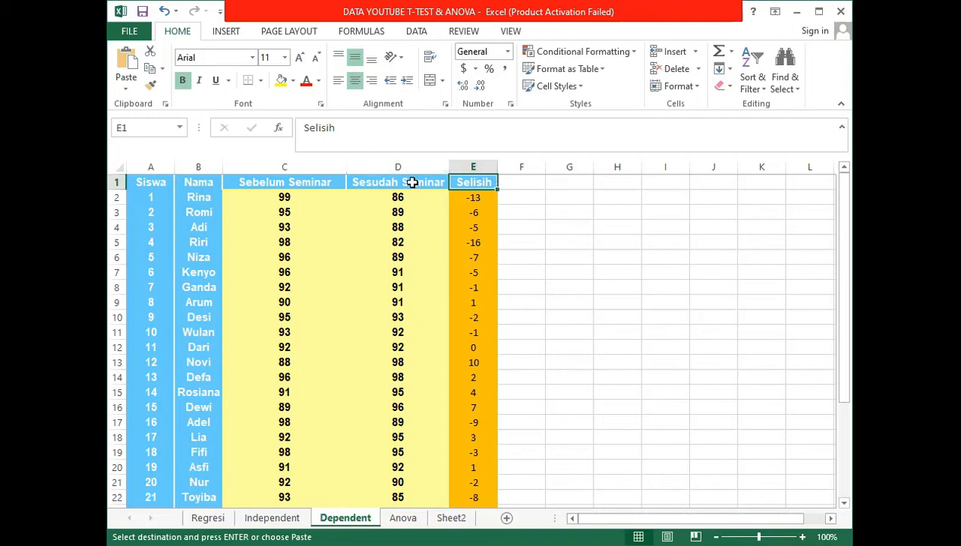
Step: Examine the Sebelum Seminar, Sesudah Seminar and Selisih columns and the first student's paired scores on the Dependent sheet in Excel
left_click(310, 183)
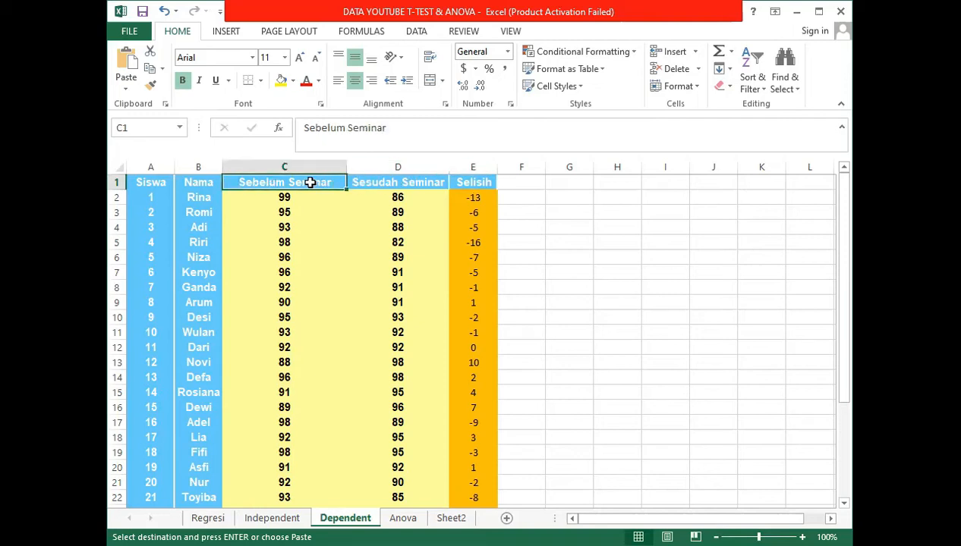
left_click(382, 184)
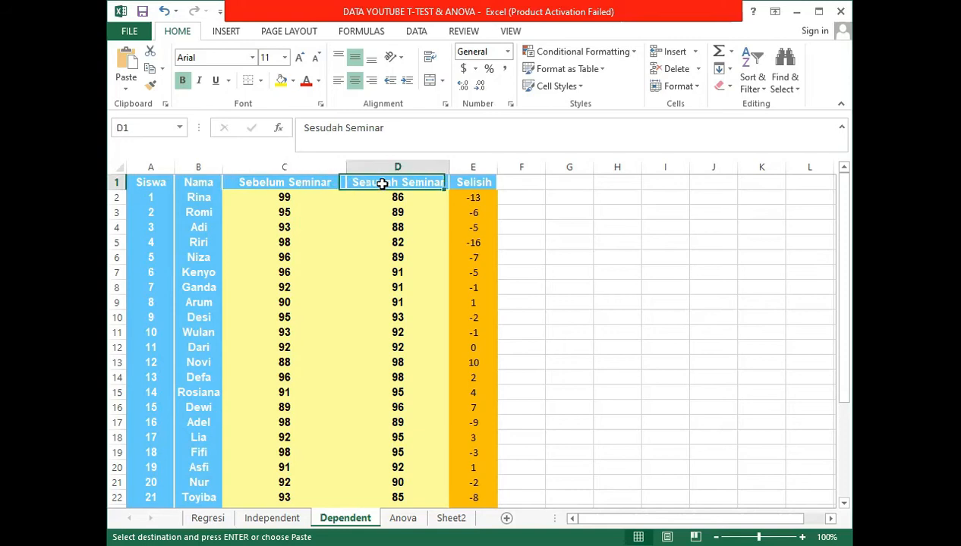
left_click(471, 182)
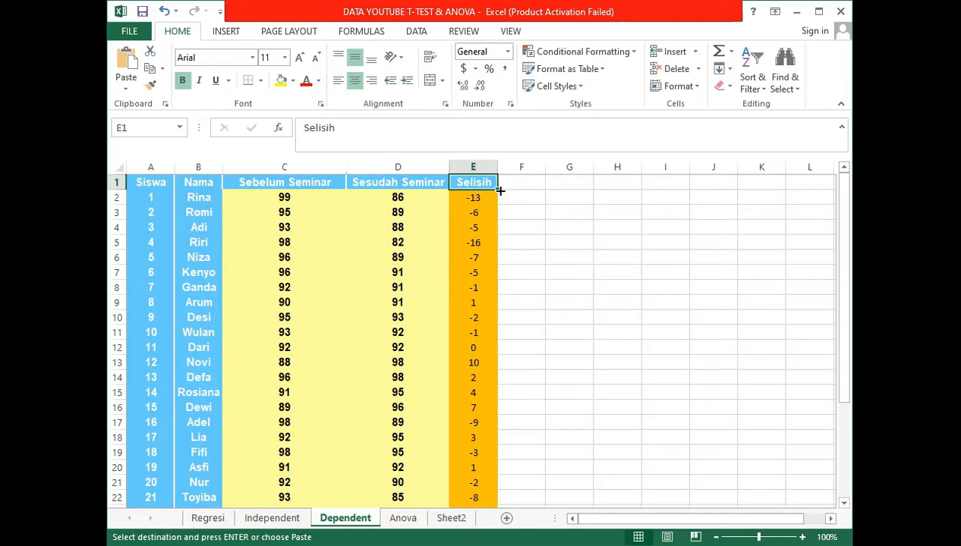
left_click(186, 200)
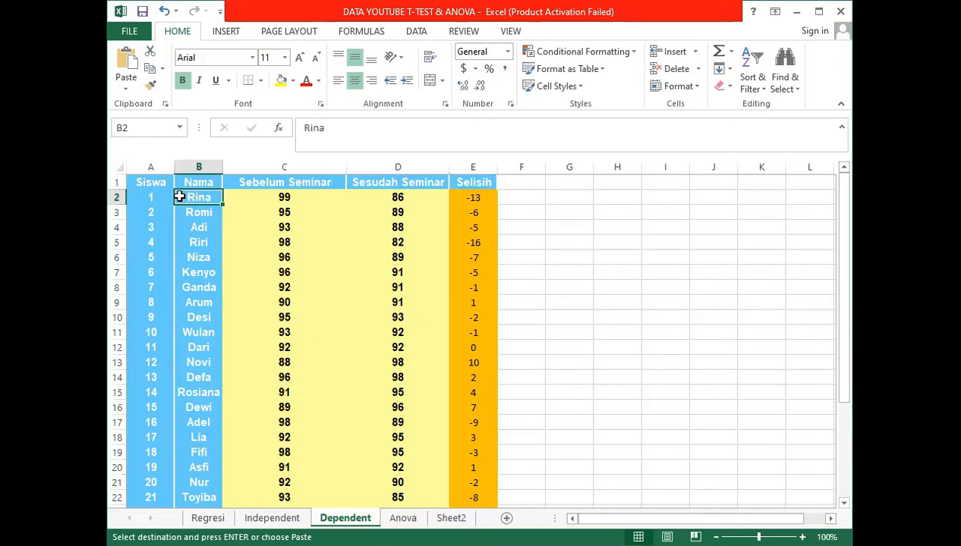
left_click(252, 196)
left_click(374, 196)
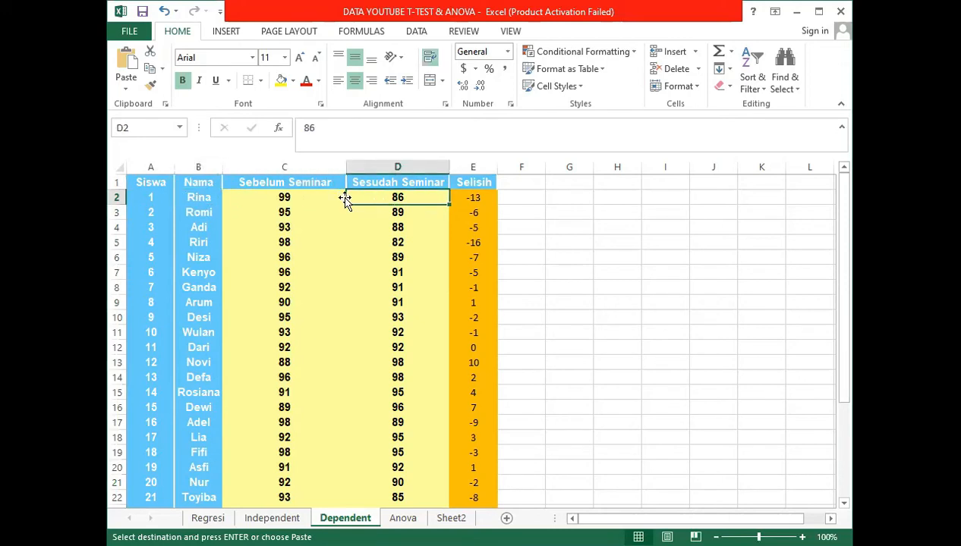
left_click(207, 199)
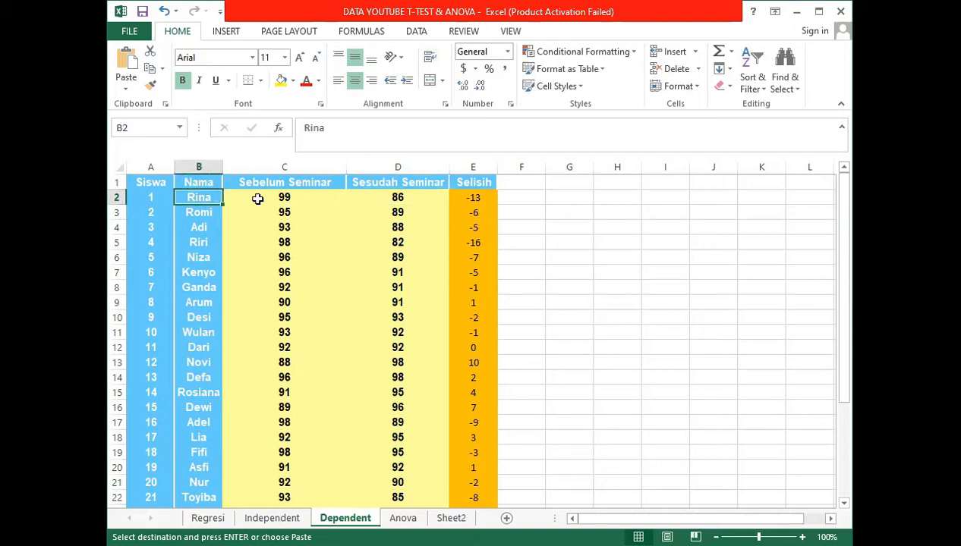
left_click(257, 199)
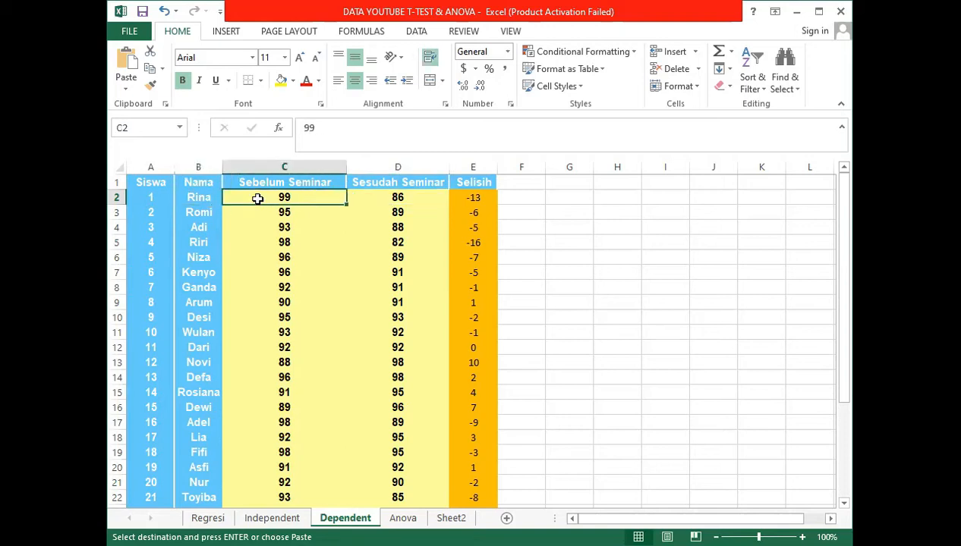
left_click(369, 197)
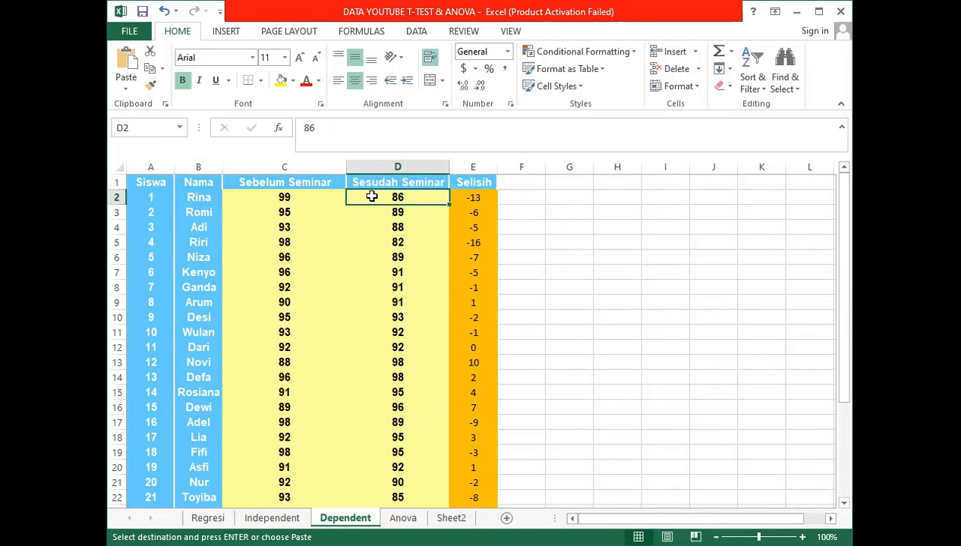
Step: Copy all values under Sebelum Seminar, Sesudah Seminar and Selisih from Excel into the empty SPSS dataset, starting at the first case
left_click_drag(285, 197, 464, 273)
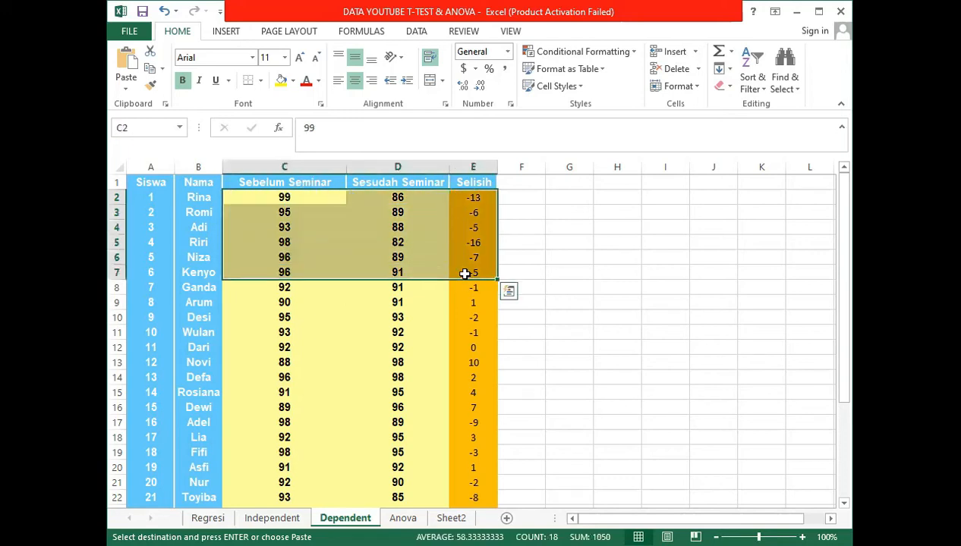
key("ctrl+shift+Down")
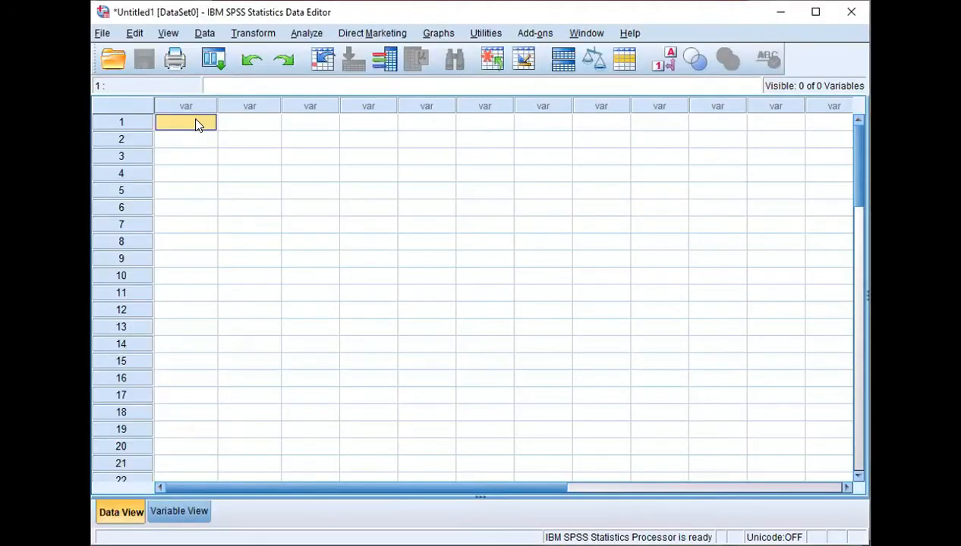
key("ctrl+v")
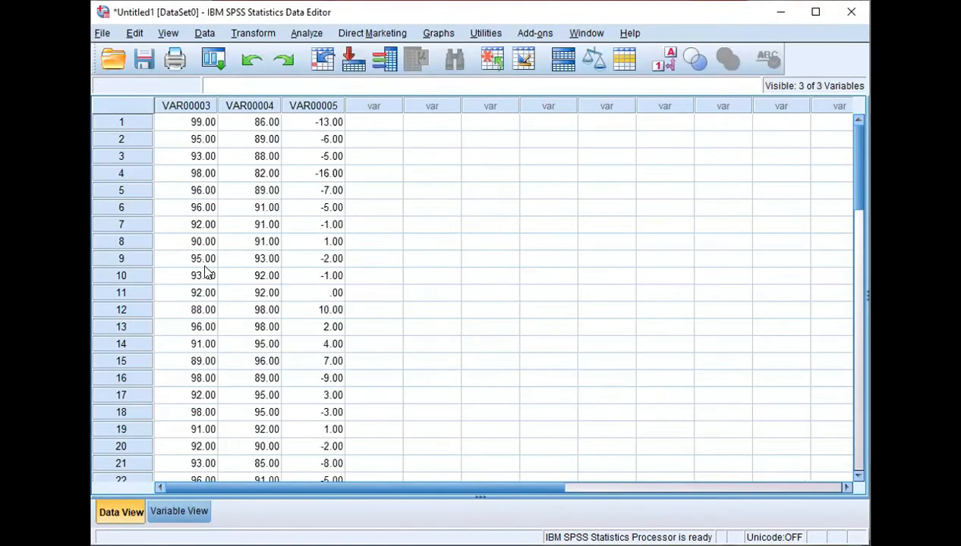
Step: Name the first variable of the pasted paired scores Sebelum
left_click(182, 514)
left_click(190, 102)
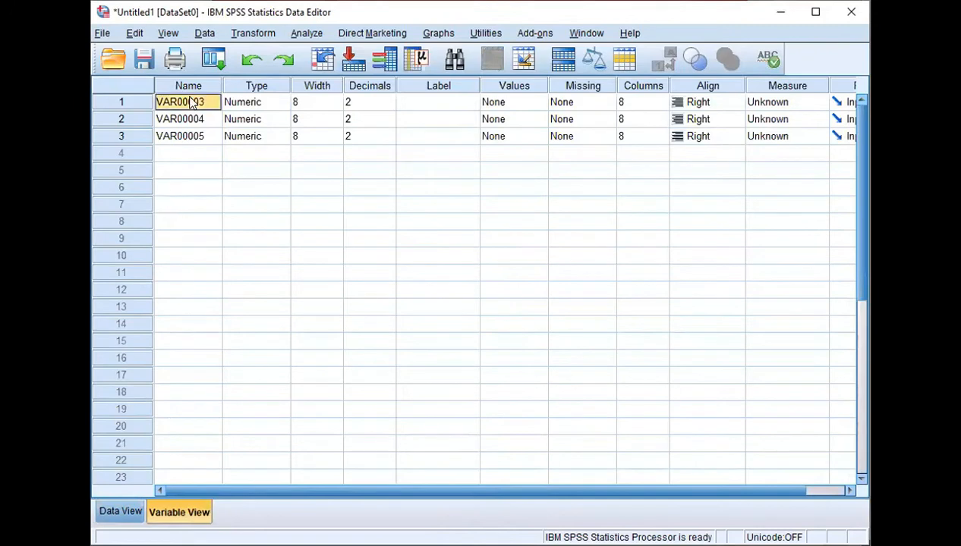
type("Sebelum")
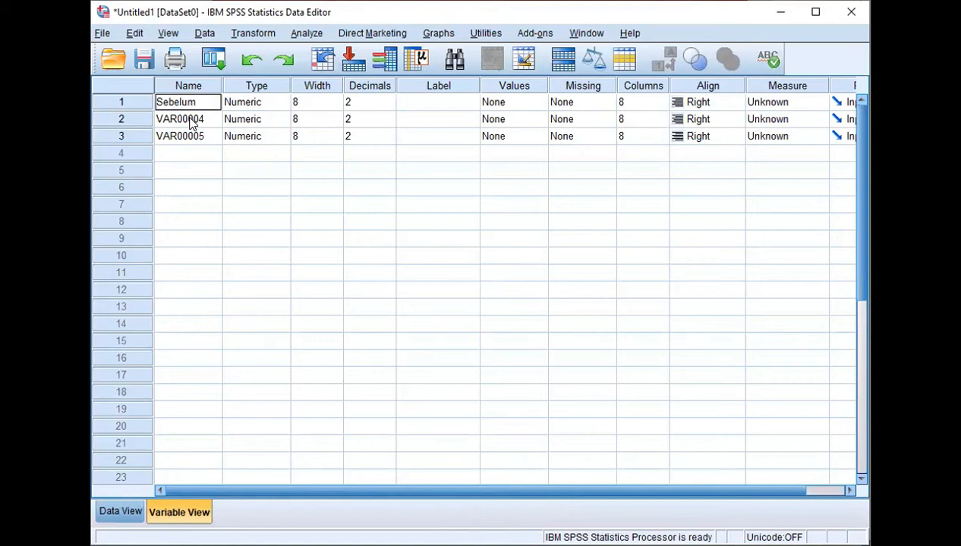
type("Sesudah")
left_click_drag(179, 102, 218, 101)
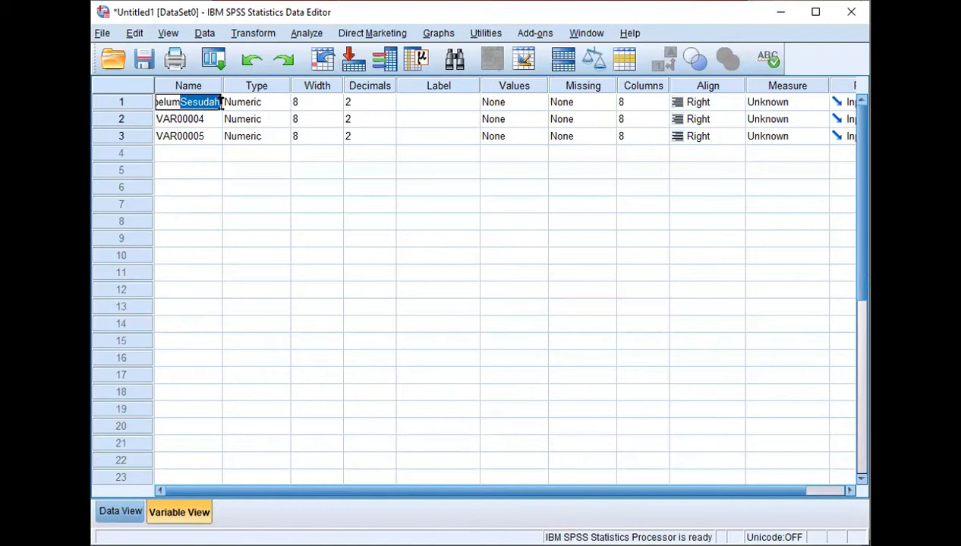
key("BackSpace")
left_click_drag(196, 101, 155, 101)
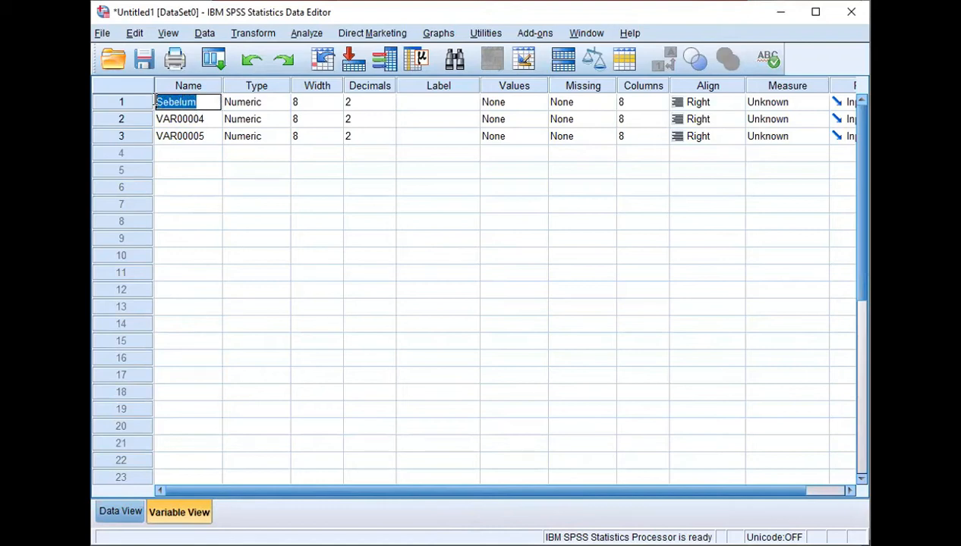
key("BackSpace")
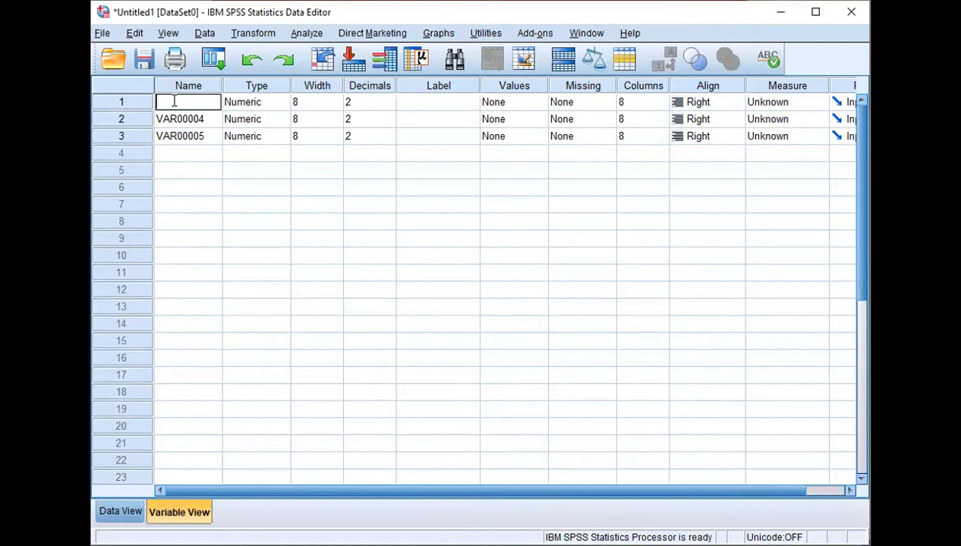
type("Sebelum")
Step: Name the second variable Sesudah and the third variable Selisihnya, and return to the data values
left_click(181, 119)
type("Sesudah")
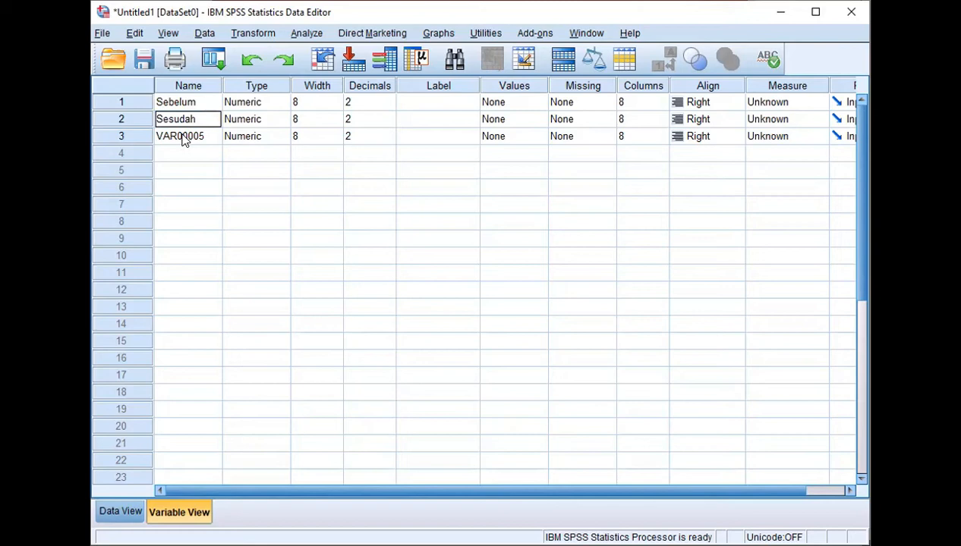
left_click(182, 138)
type("Selisihnya")
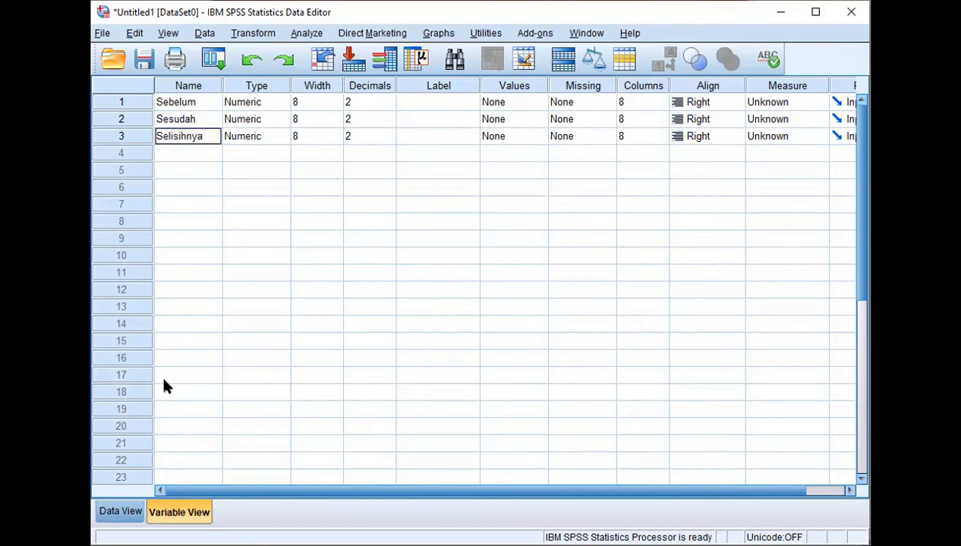
left_click(127, 514)
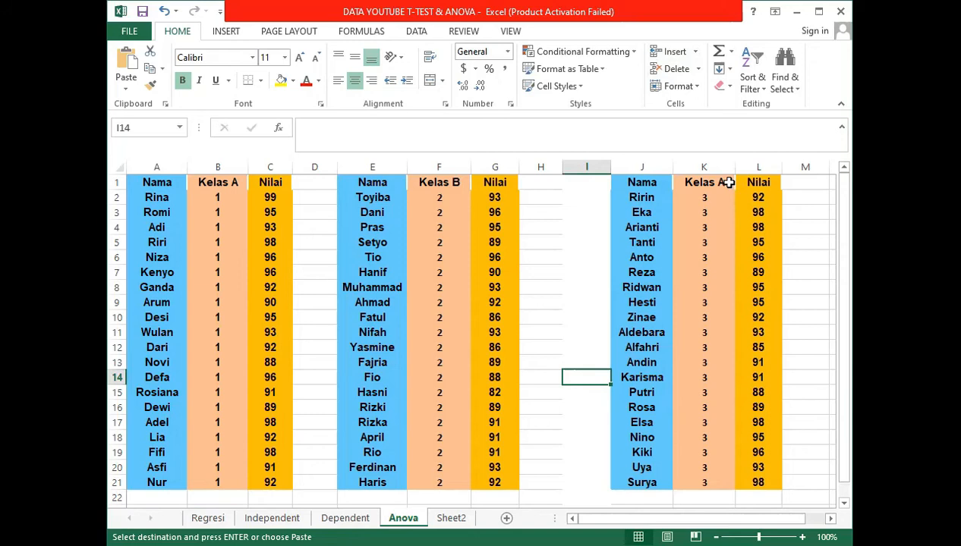
Step: Copy all Kelas A group codes and their Nilai scores from the Anova sheet in Excel
left_click(804, 235)
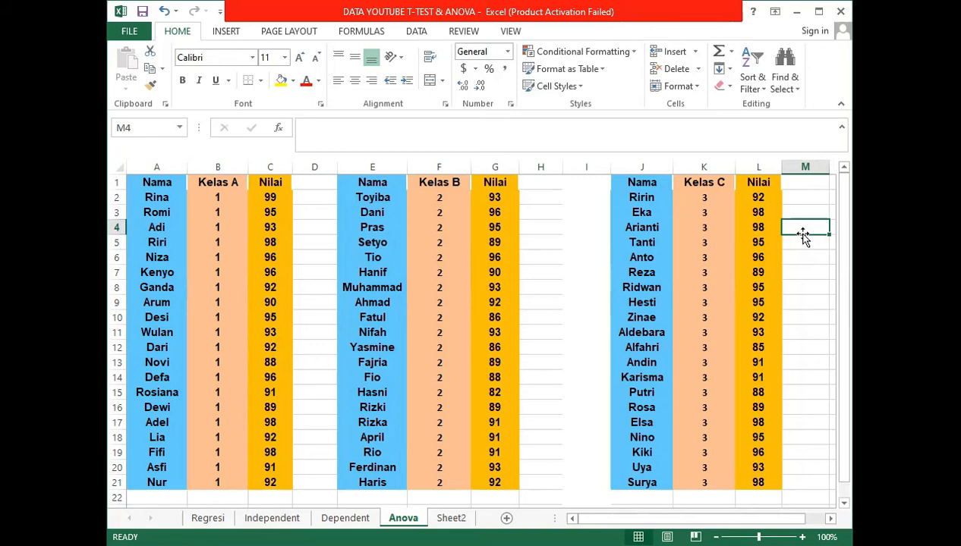
left_click_drag(225, 196, 258, 482)
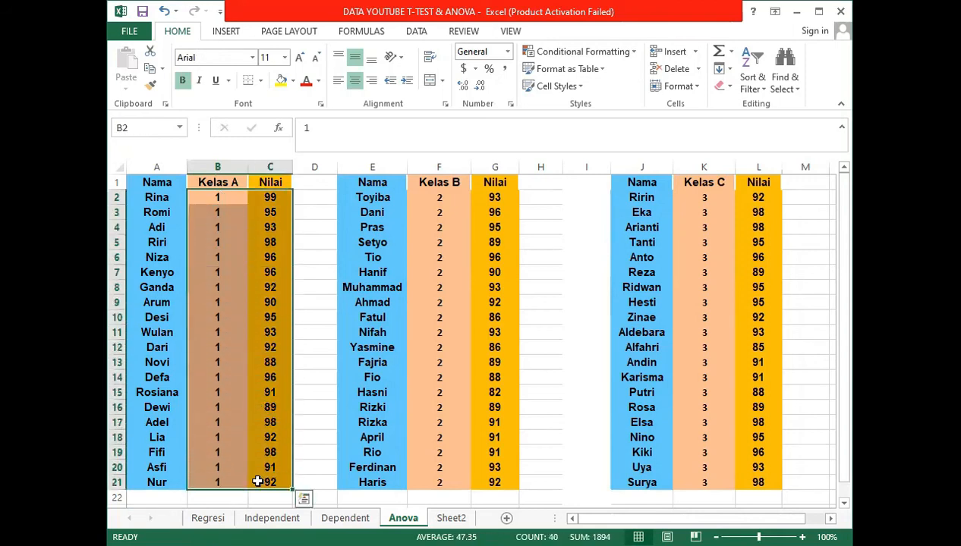
key("ctrl+c")
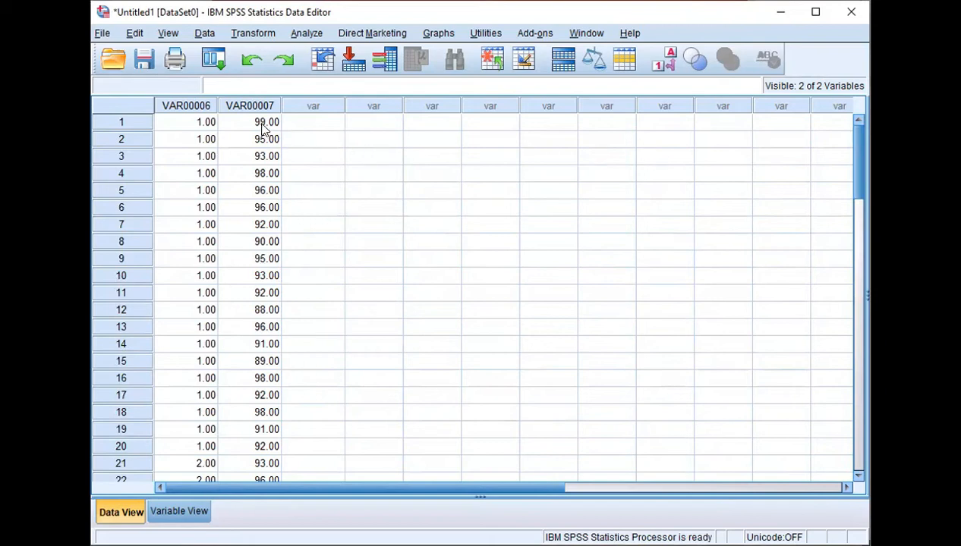
Step: Name the two variables of the pasted Anova data Kelompok and Nilai in SPSS
left_click_drag(855, 167, 250, 435)
left_click(178, 513)
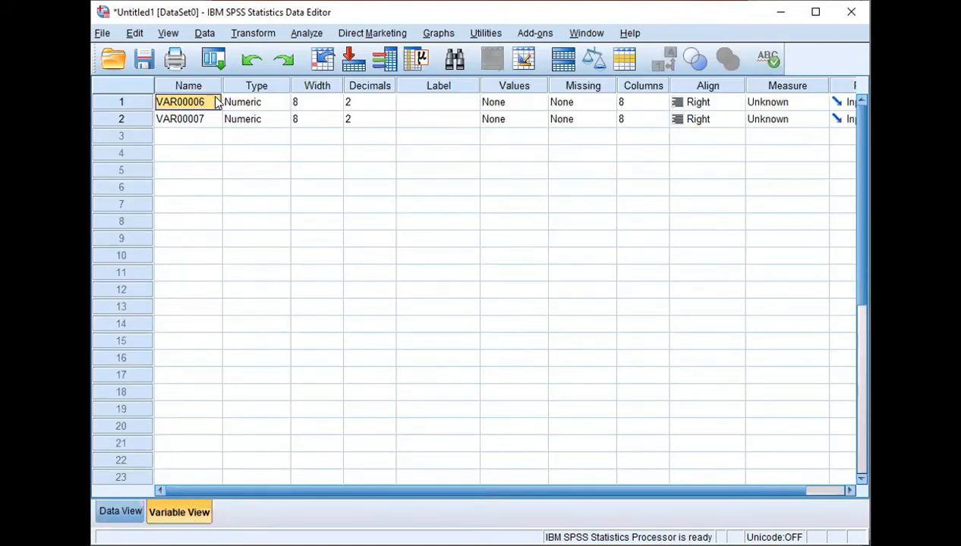
type("k")
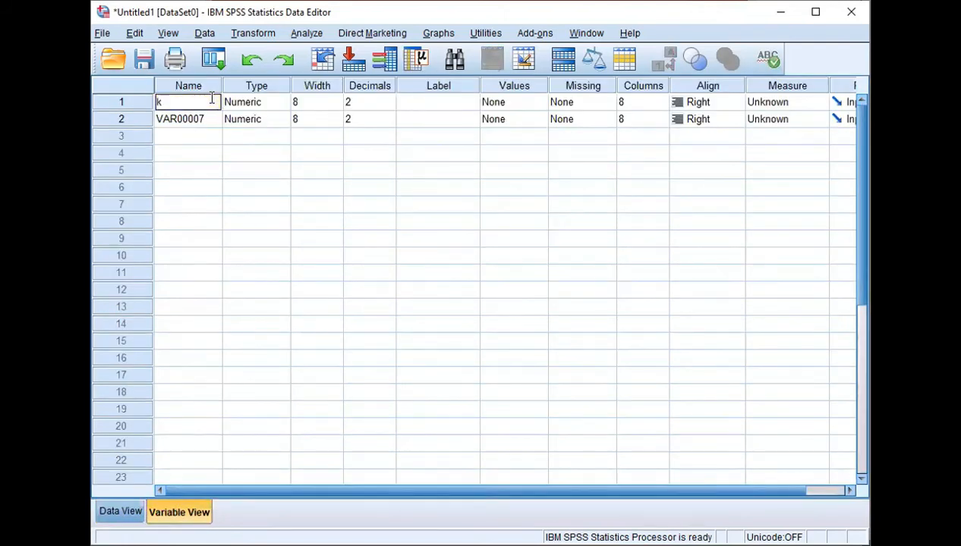
key("BackSpace")
type("Kelompok")
left_click(202, 121)
type("Nilai")
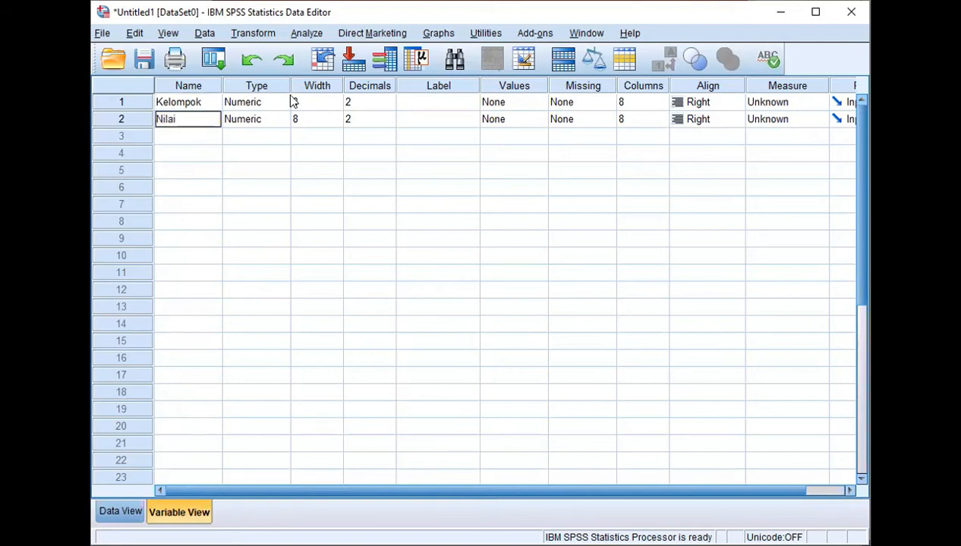
Step: Open the value labels of variable Kelompok and add the label Kelas A for value 1
left_click(539, 104)
left_click(538, 102)
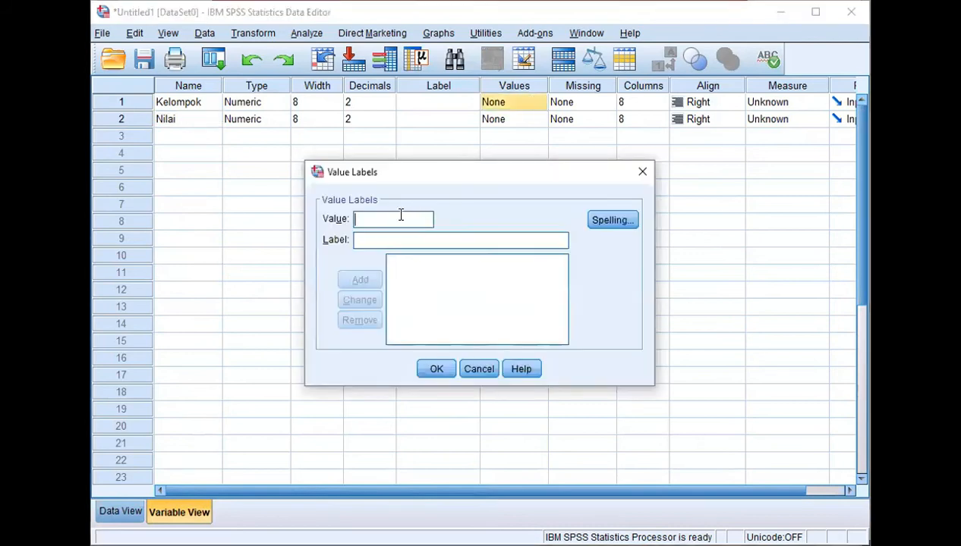
type("1")
left_click(389, 238)
left_click(373, 216)
left_click(367, 238)
type("Kelas A")
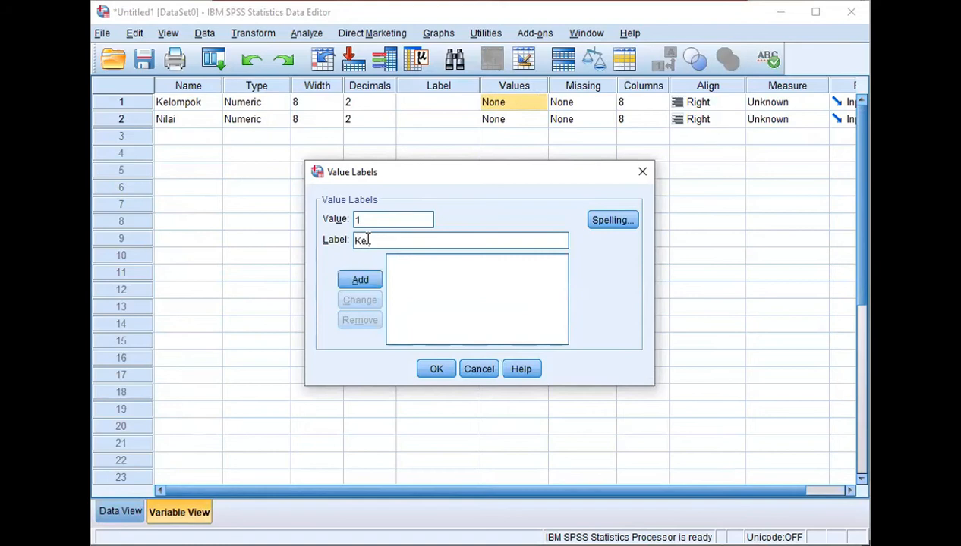
left_click(360, 280)
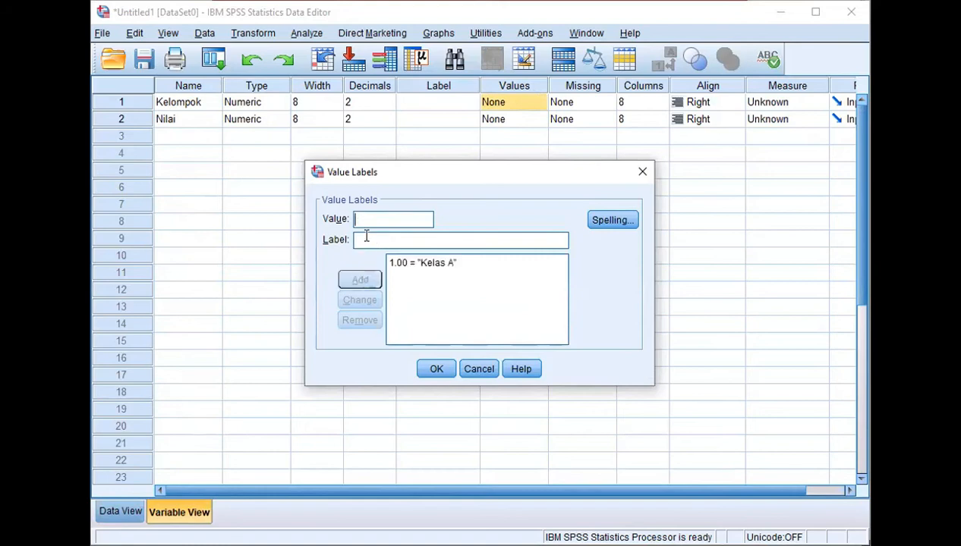
Step: Add the label Kelas B for value 2 of variable Kelompok
type("2")
left_click(367, 244)
type("Kelas B")
left_click(361, 281)
Step: Add the label Kelas for value 3 of variable Kelompok and apply the value labels
type("3")
left_click(362, 241)
type("Kelas")
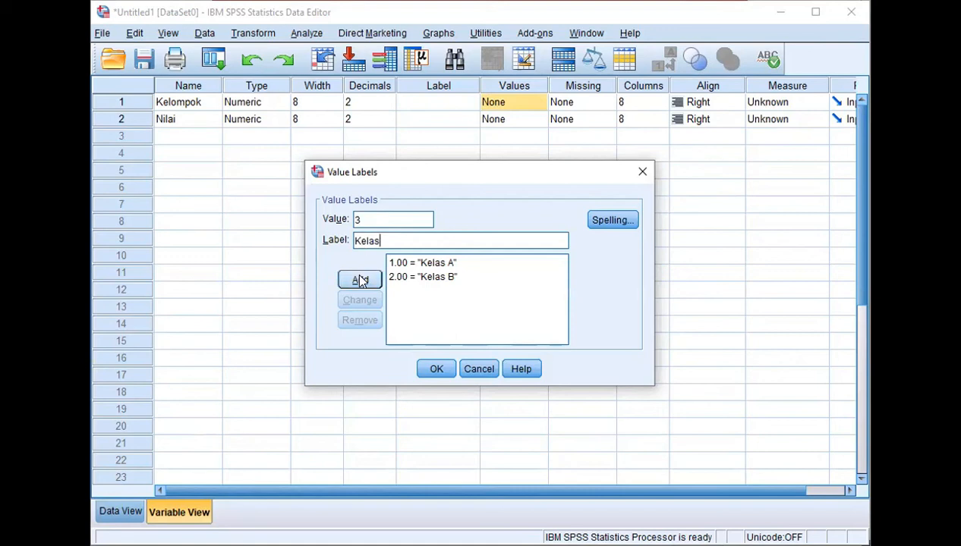
left_click(360, 281)
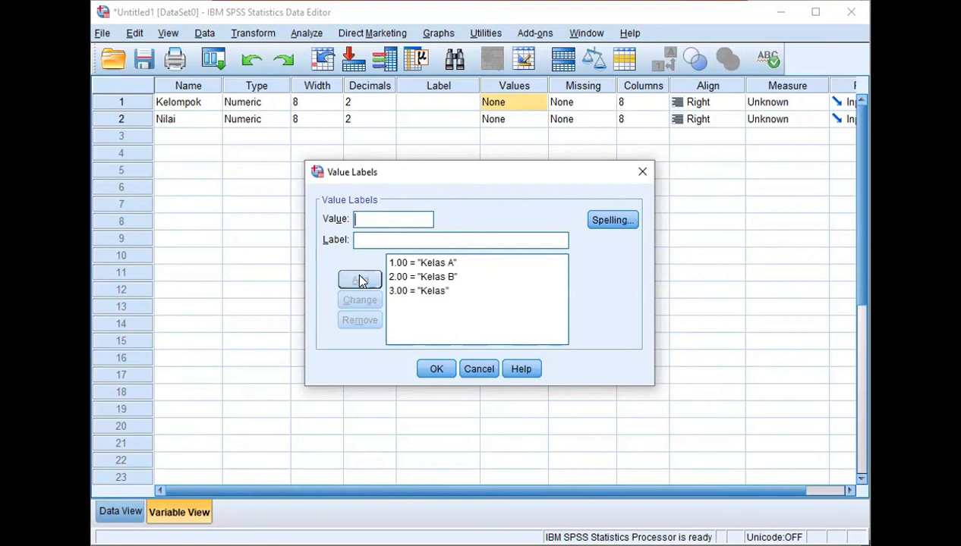
left_click(435, 369)
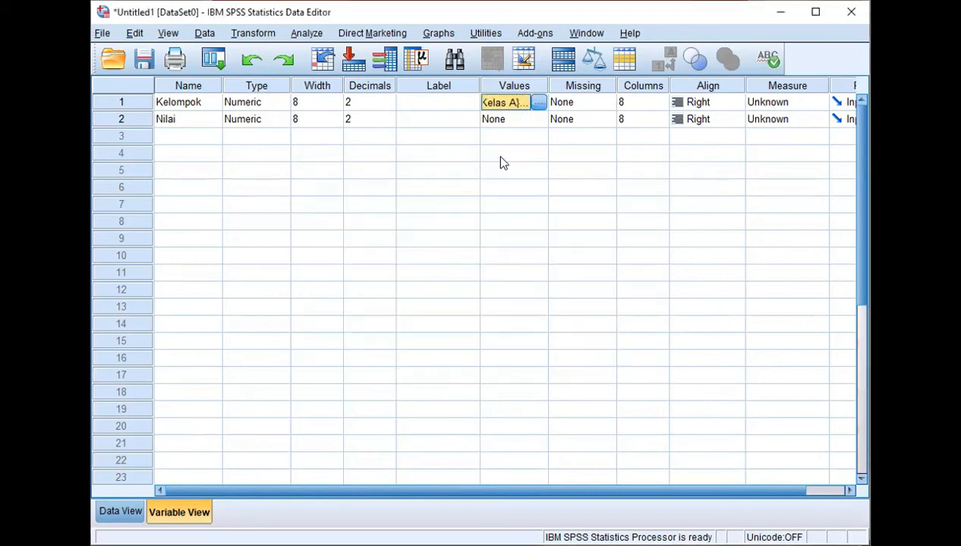
Step: Examine the value labels of Kelompok, the Kelompok and Nilai data, and the empty variable columns beside them
left_click(538, 102)
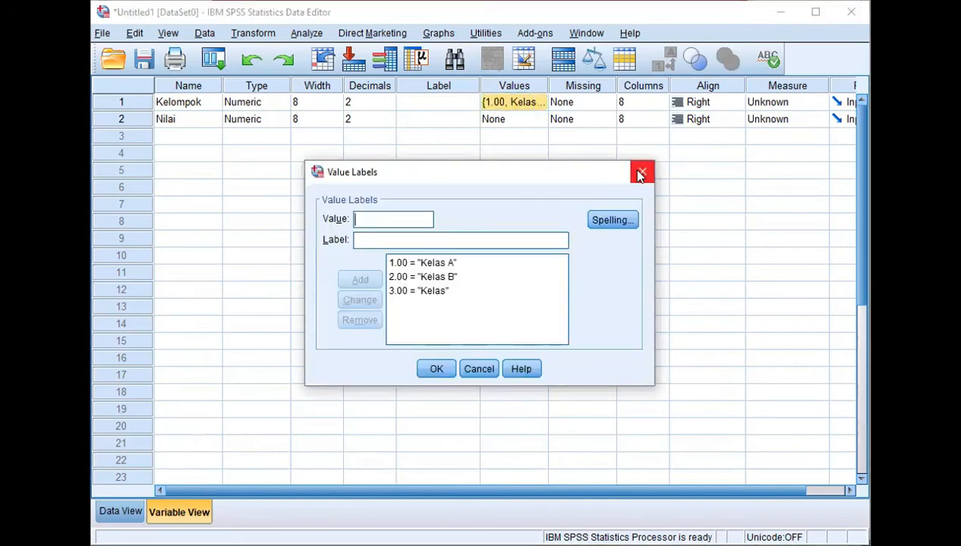
left_click(639, 173)
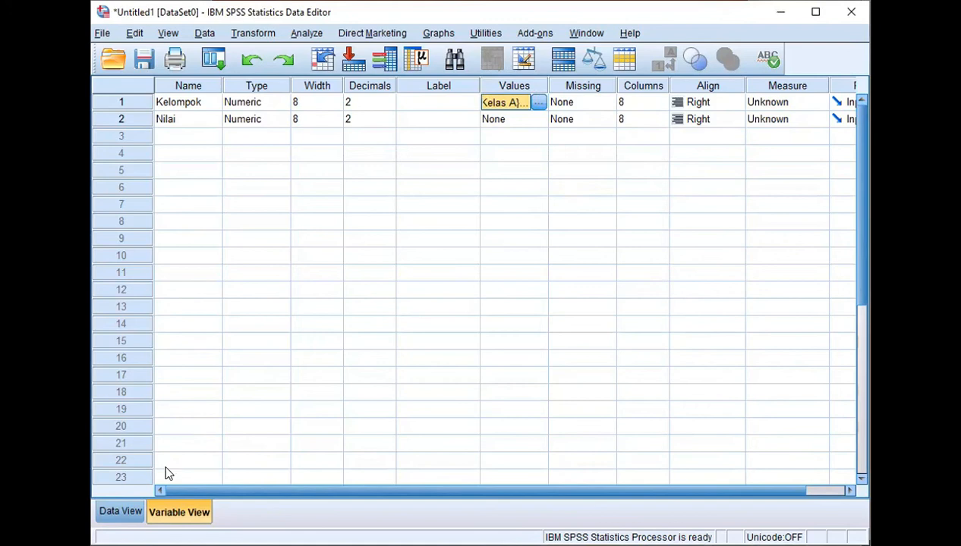
left_click(121, 512)
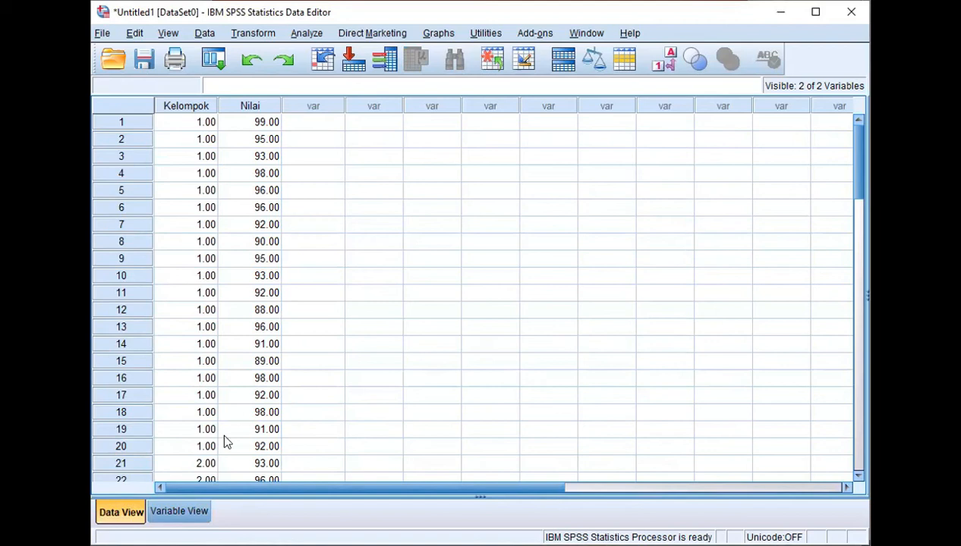
left_click_drag(857, 172, 862, 143)
mouse_move(859, 143)
left_mouse_down()
mouse_move(857, 265)
mouse_move(862, 137)
left_mouse_up()
left_click(302, 107)
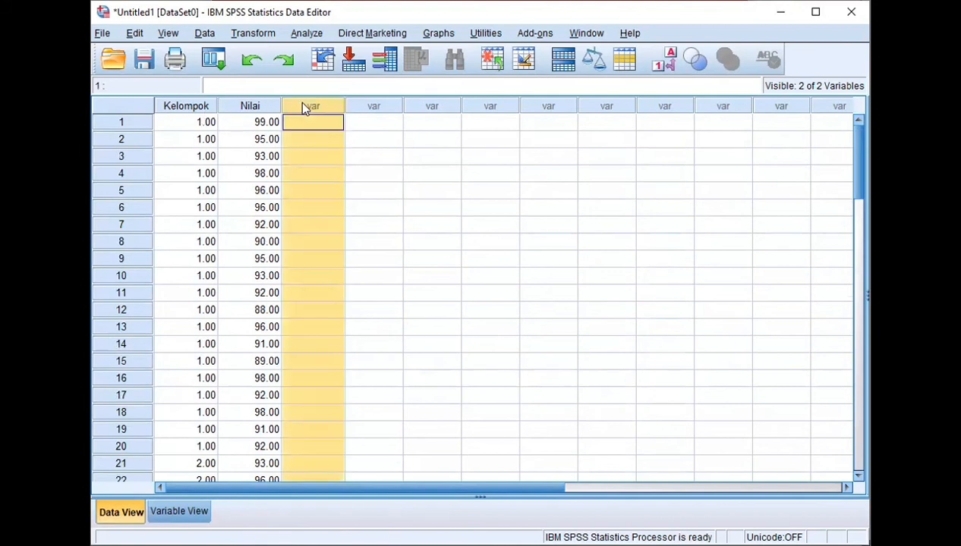
left_click(371, 107)
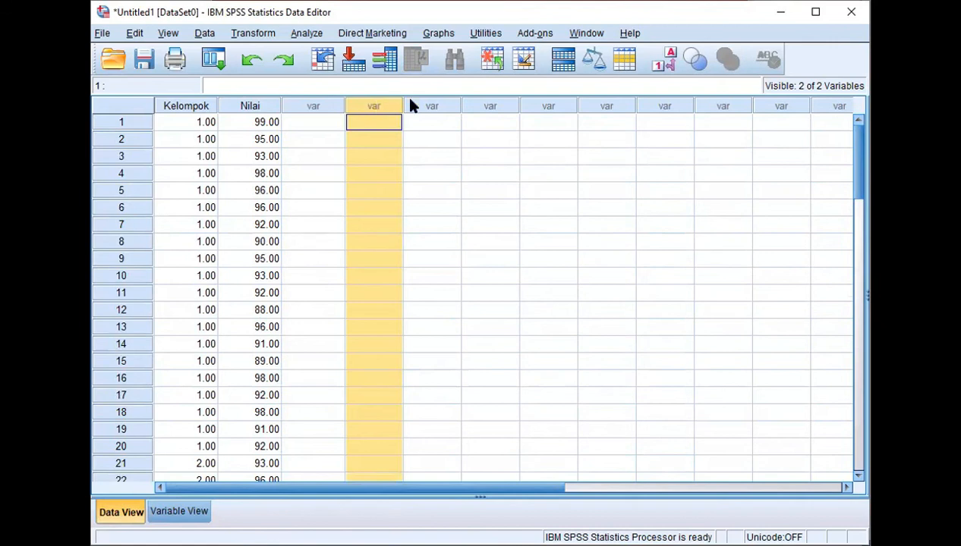
left_click(431, 107)
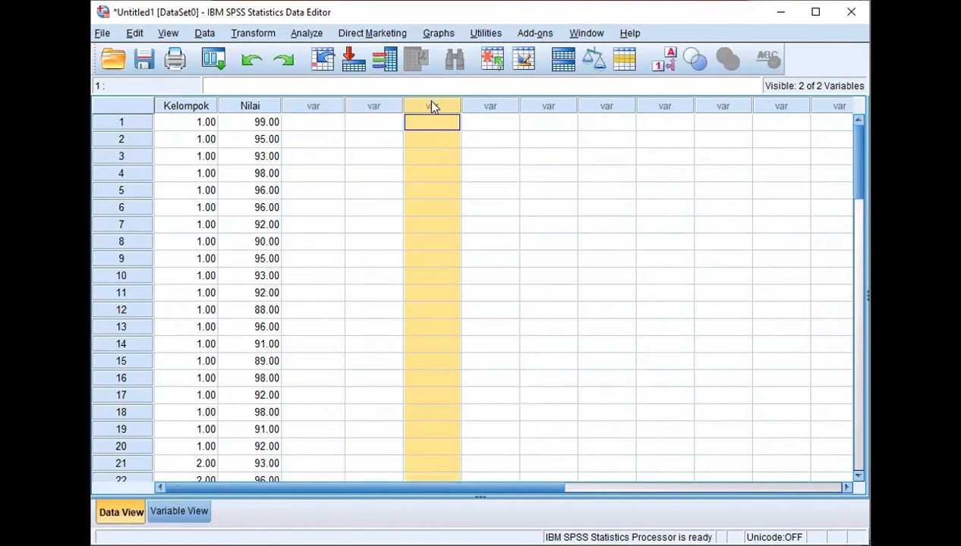